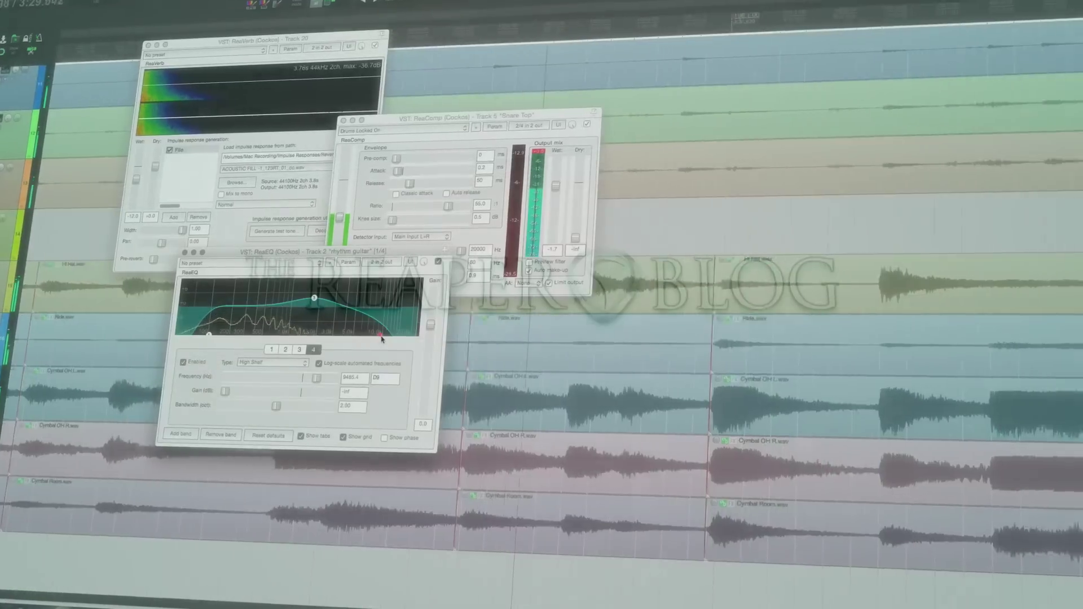
# - Raise ReaEQ band 4's frequency toward 16.6 kHz in the demo session
pyautogui.moveTo(380, 336); pyautogui.dragTo(404, 337)
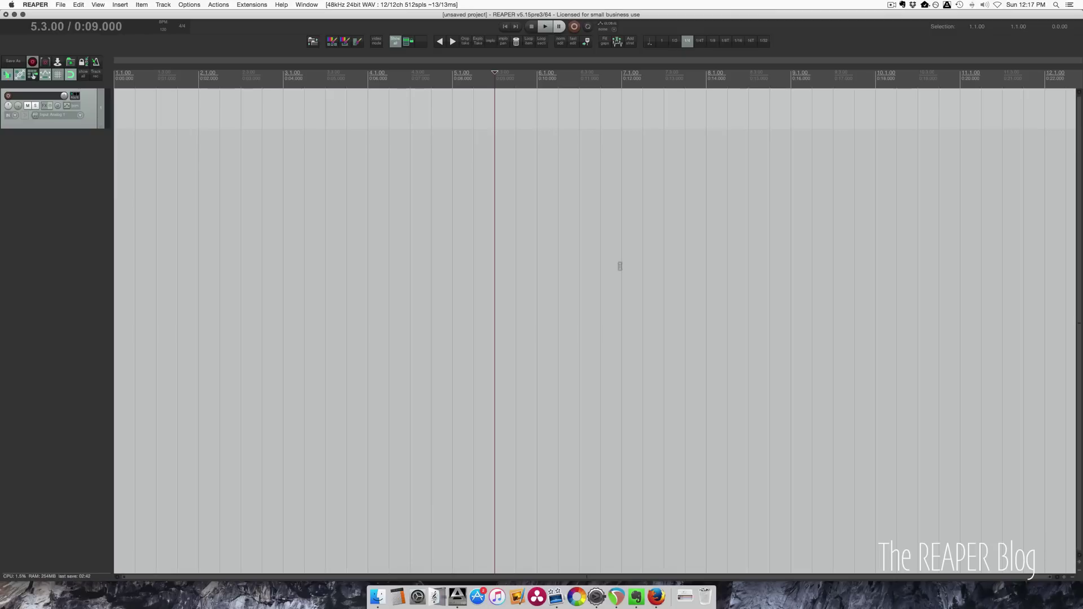
# - In Audio preferences, review the hardware output aliases, including the Headphones channels, without changing them
pyautogui.press('super+comma')
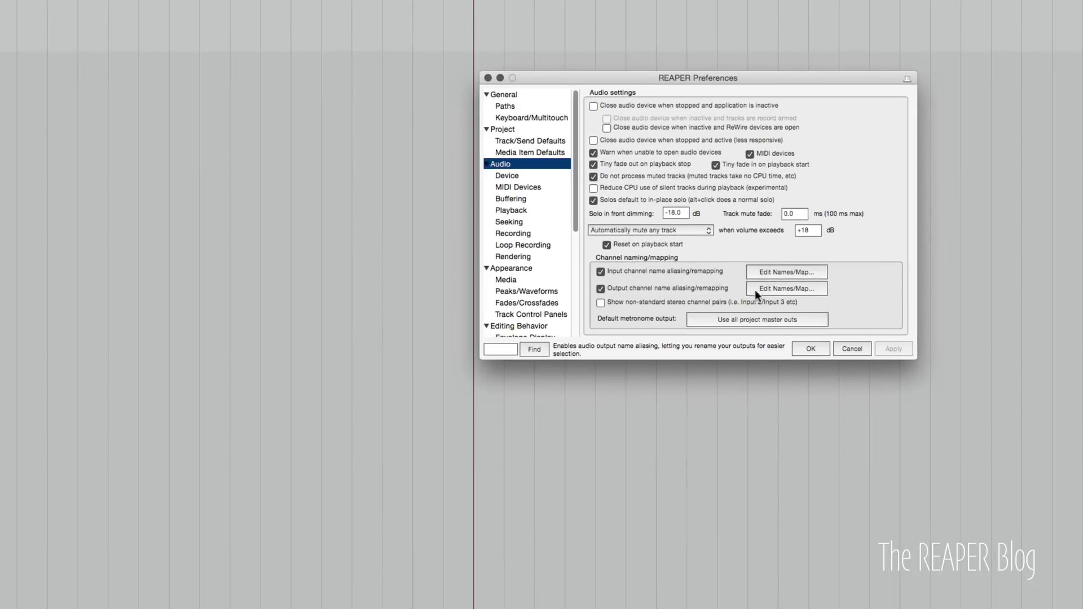
pyautogui.click(786, 289)
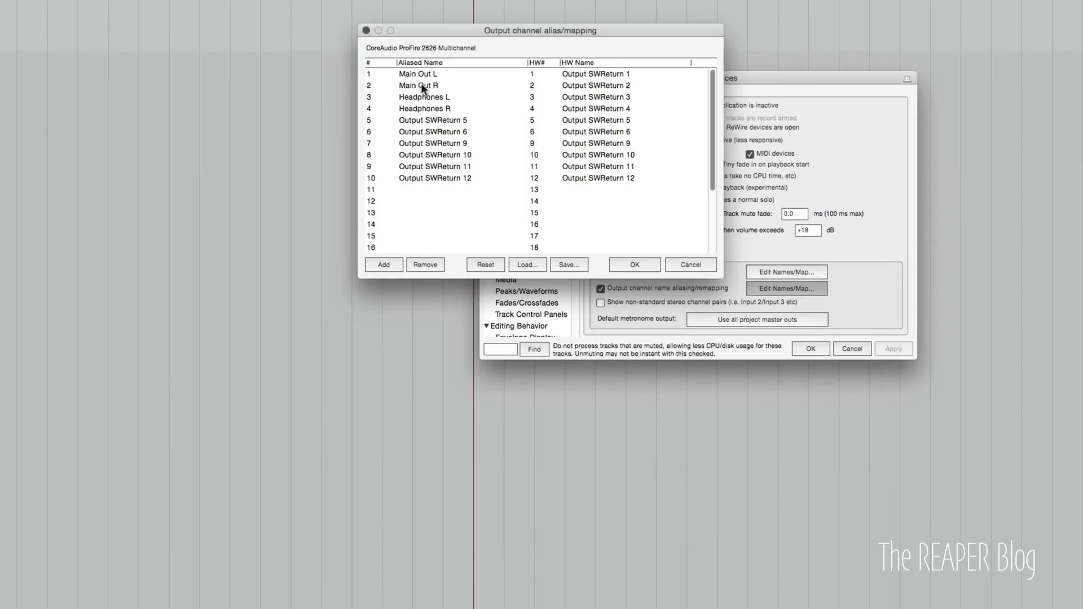
pyautogui.click(438, 78)
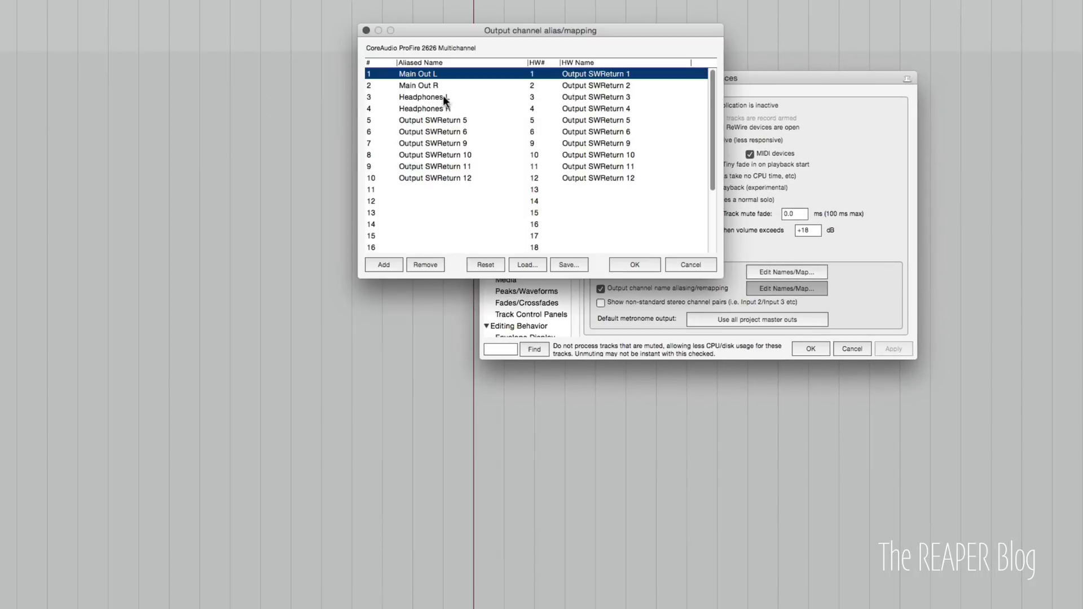
pyautogui.moveTo(445, 102); pyautogui.dragTo(442, 120)
pyautogui.doubleClick(459, 123)
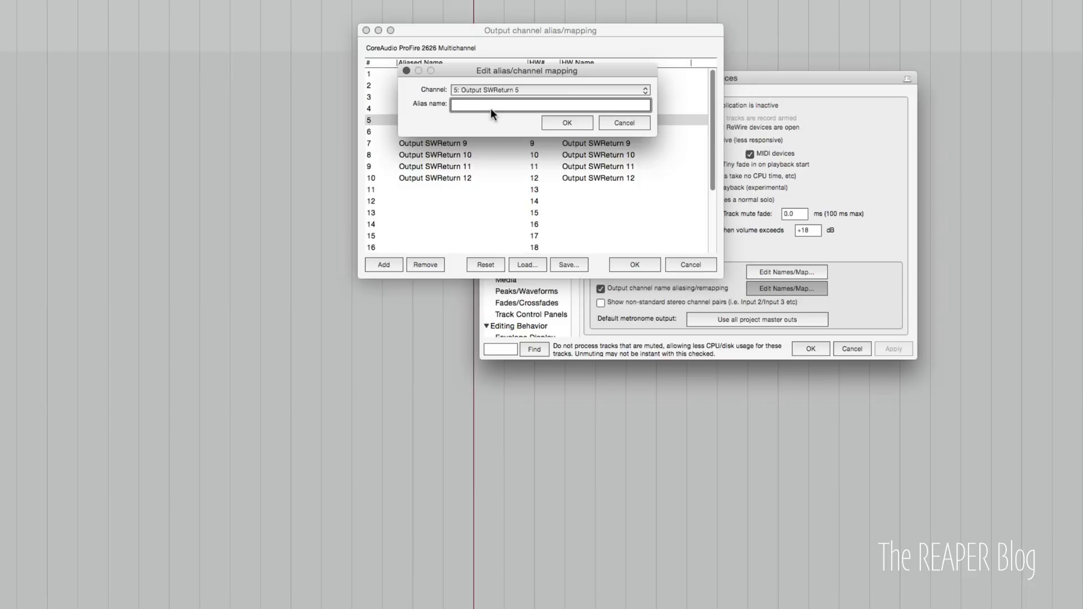
pyautogui.press('Escape')
pyautogui.click(690, 266)
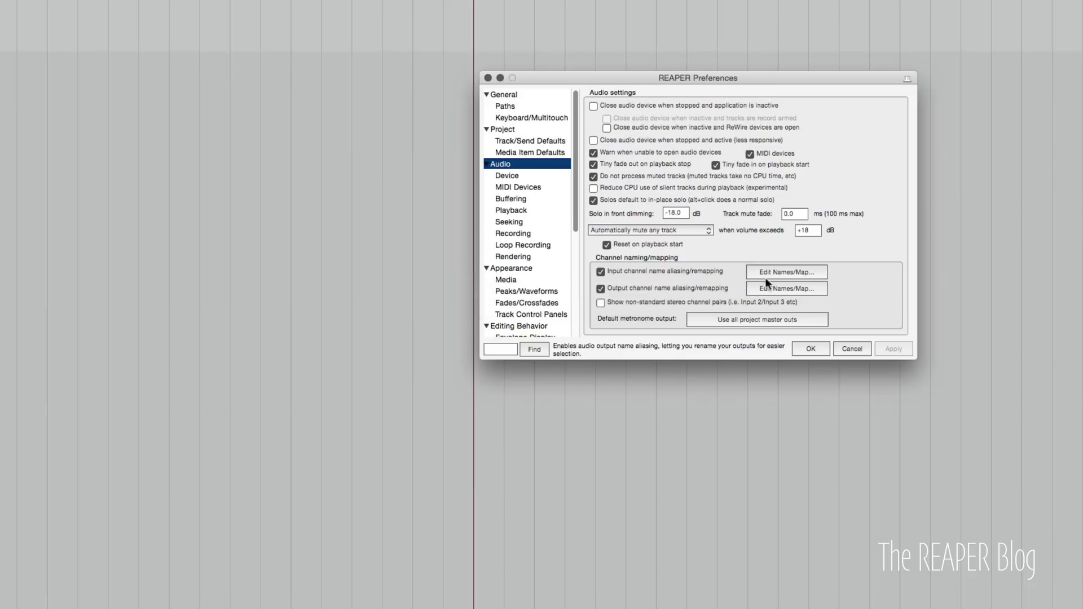
# - Alias hardware inputs 1, 2 and 3 as 'in 1', 'in 2' and 'Pre73'
pyautogui.click(768, 272)
pyautogui.doubleClick(456, 73)
pyautogui.write('in 1')
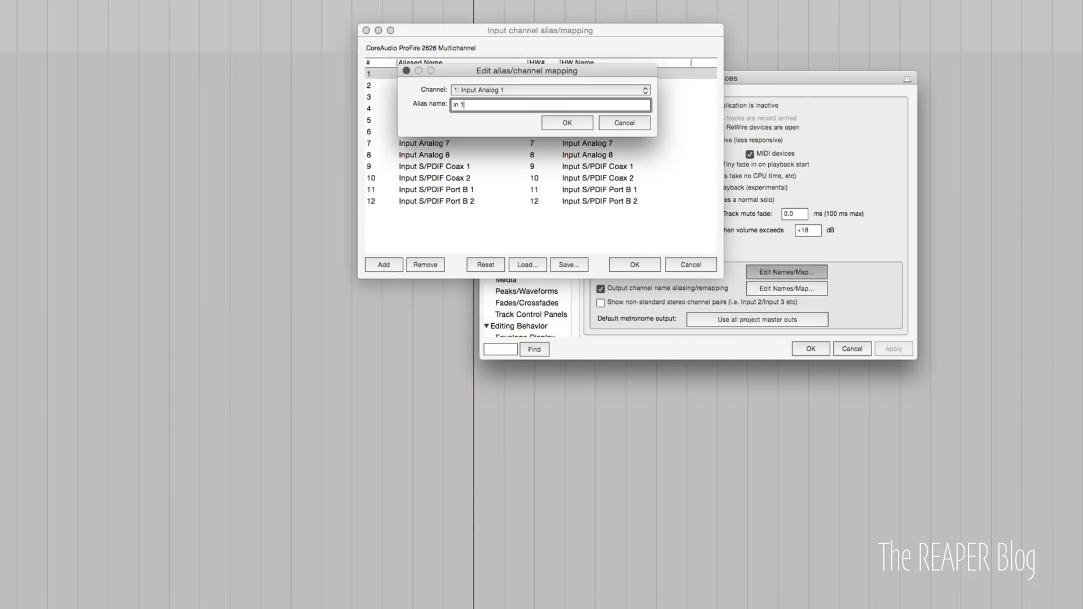
pyautogui.press('Return')
pyautogui.click(466, 85)
pyautogui.doubleClick(466, 85)
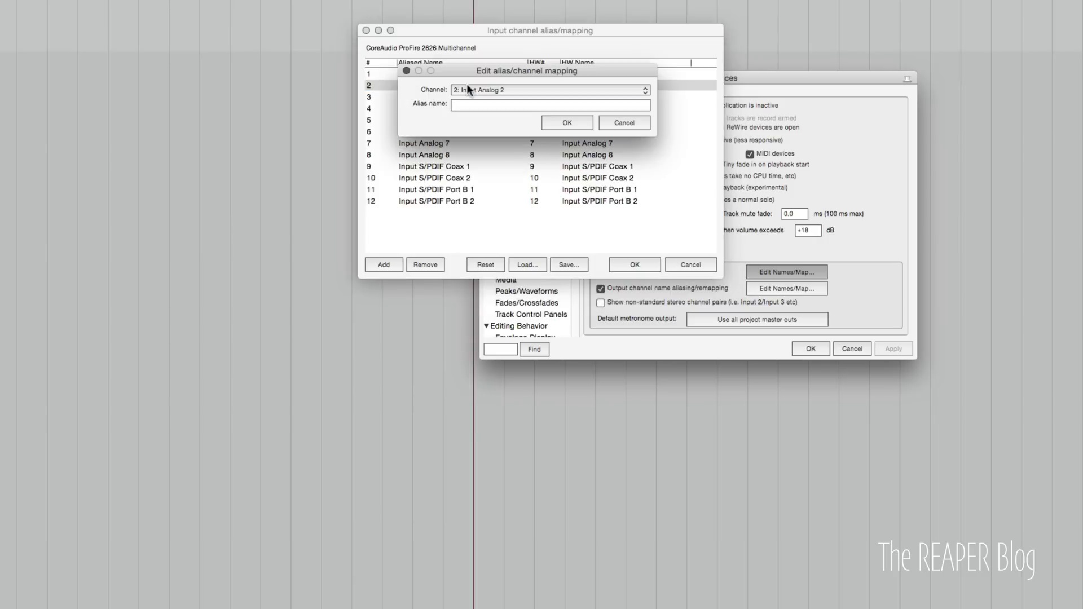
pyautogui.write('in 2')
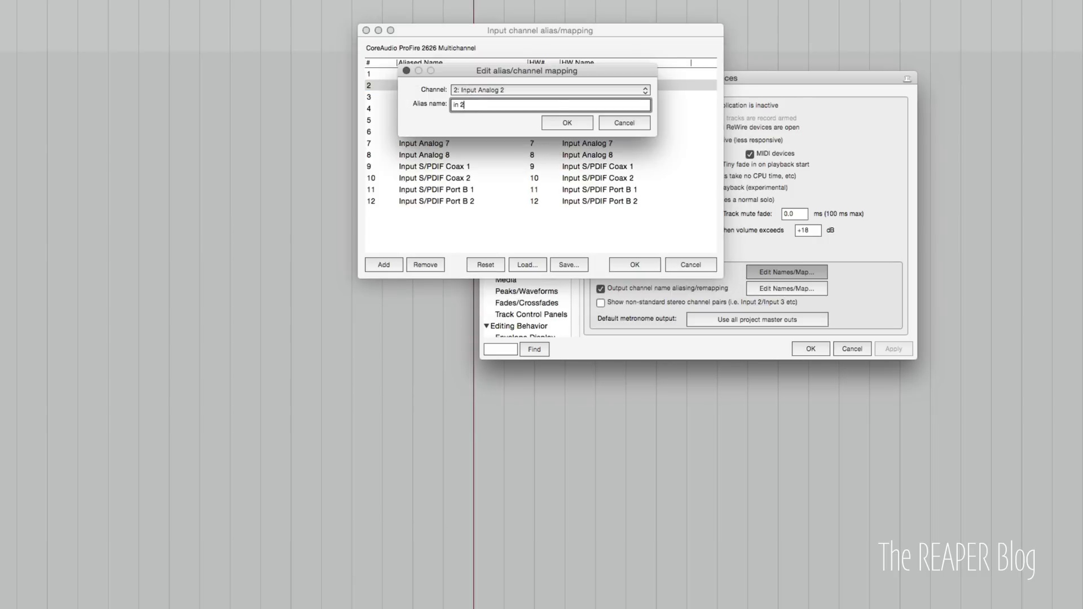
pyautogui.press('Return')
pyautogui.doubleClick(451, 97)
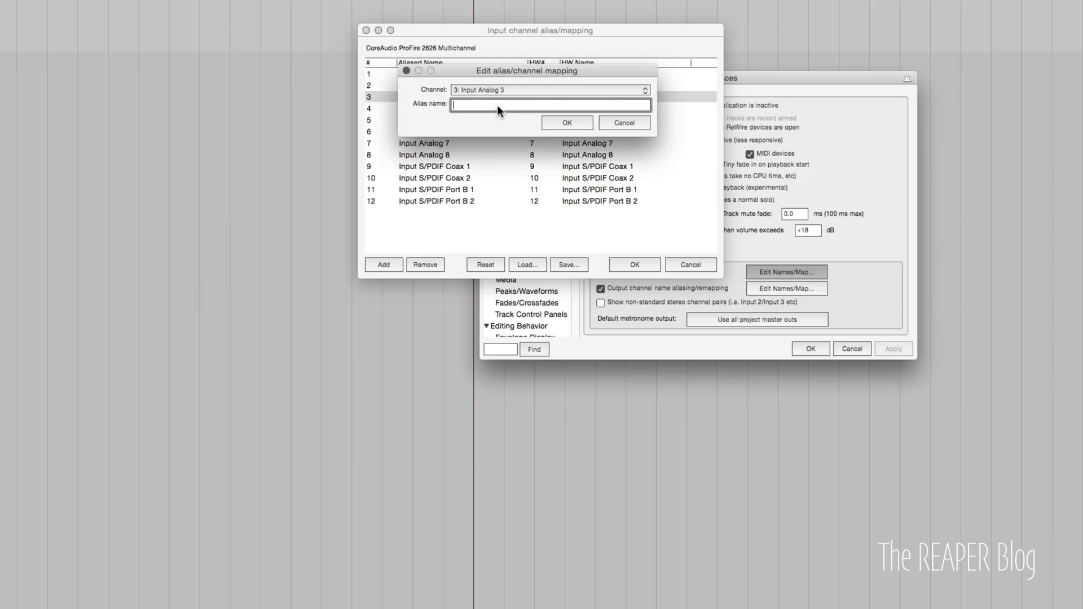
pyautogui.write('Pre73')
pyautogui.press('Return')
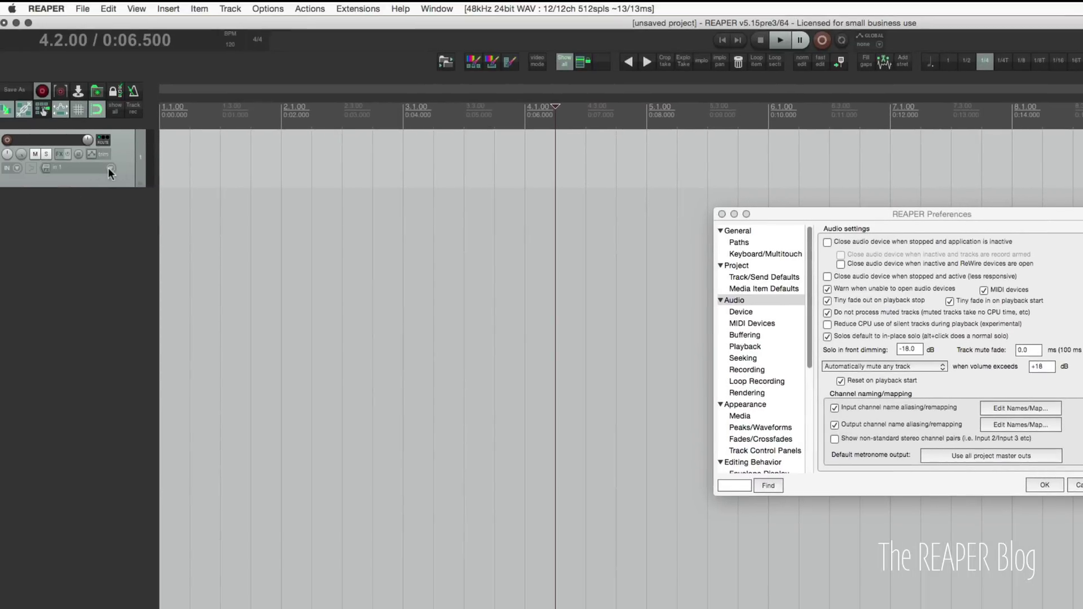
# - Pick track 1's record input from the renamed list and review its routing hardware outputs
pyautogui.click(109, 168)
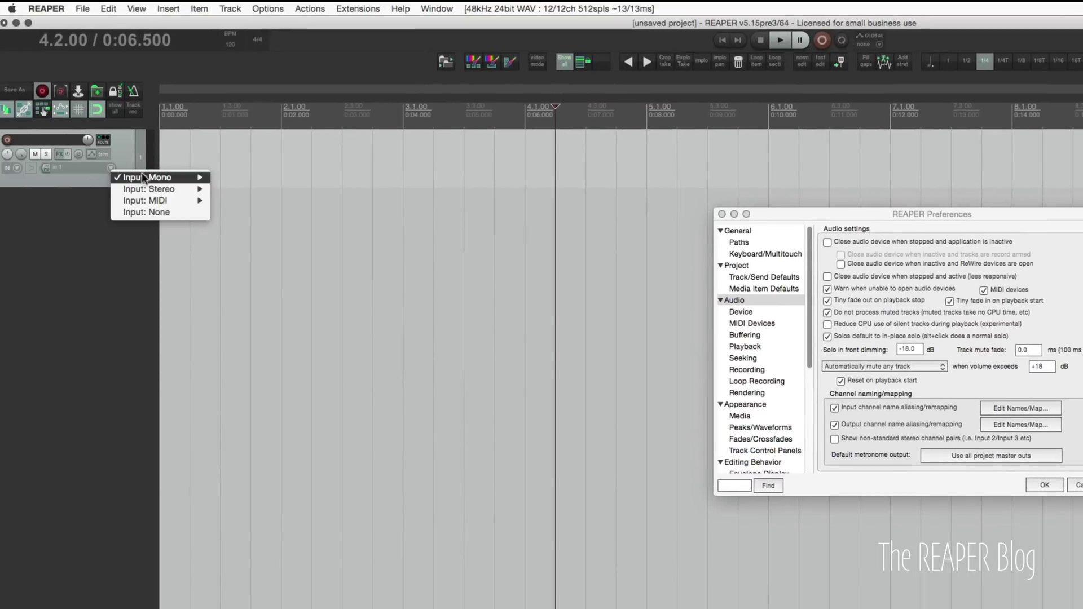
pyautogui.moveTo(141, 176)
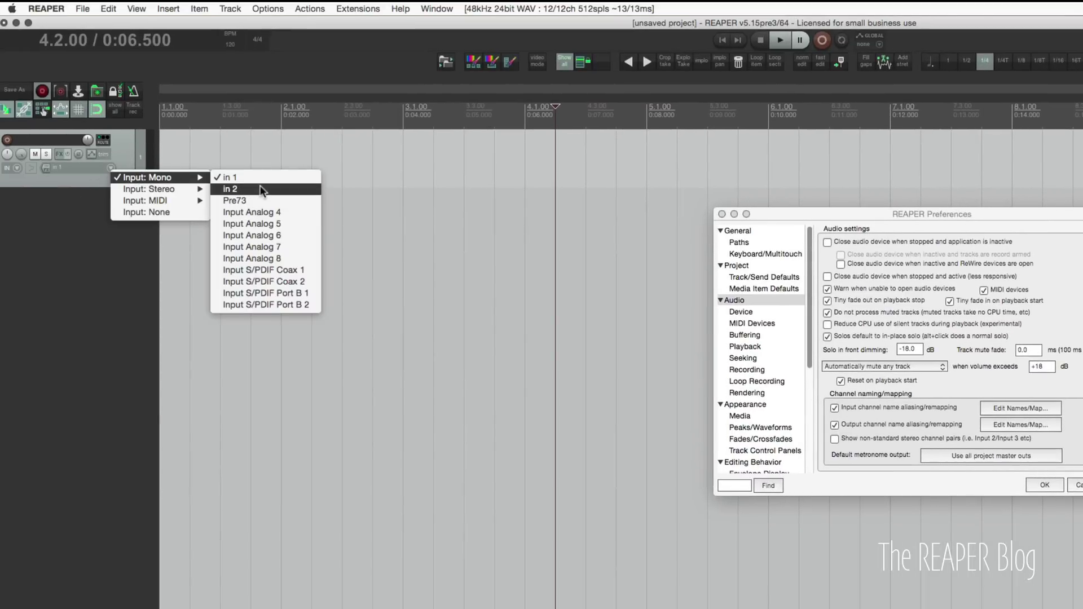
pyautogui.click(65, 217)
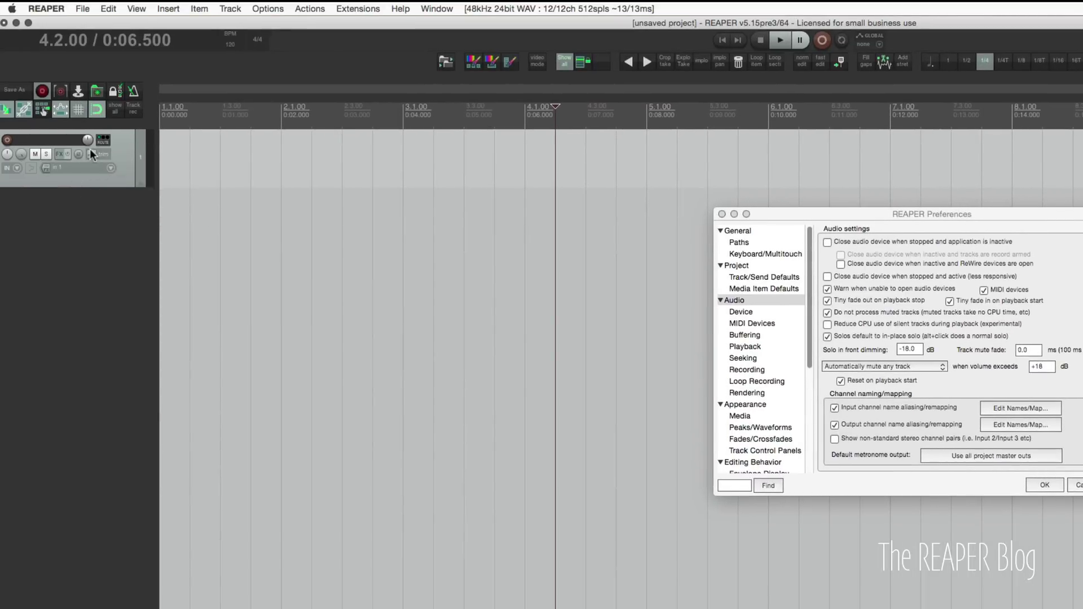
pyautogui.click(102, 139)
pyautogui.click(286, 260)
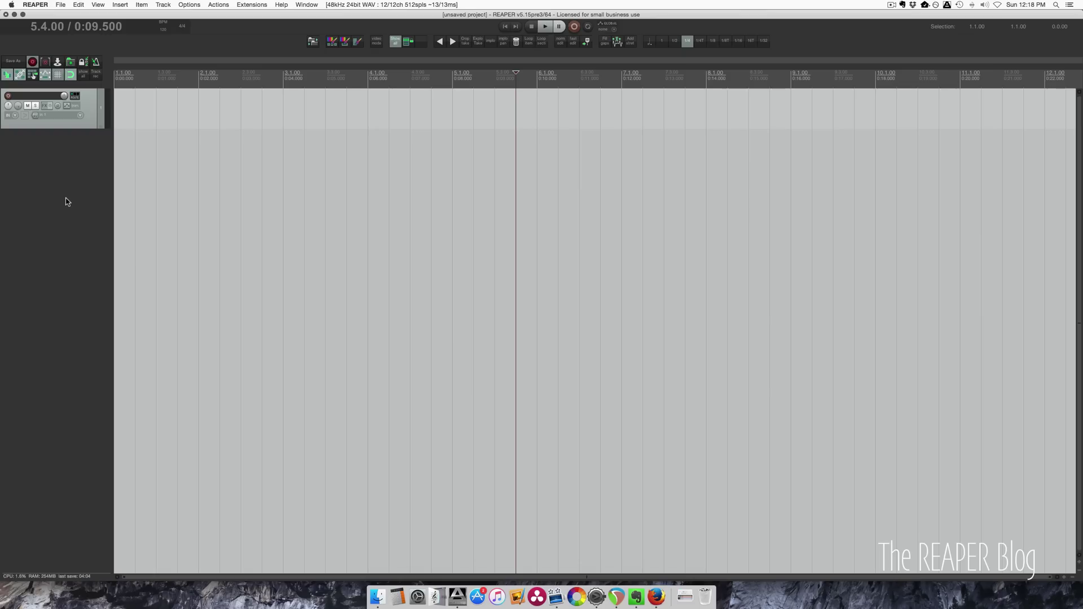
# - Add tracks until there are ten and open the Routing Matrix from the View menu
pyautogui.press('super+t')
pyautogui.press('super+t')
pyautogui.press('super+t')
pyautogui.press('super+t')
pyautogui.press('super+t')
pyautogui.press('super+t')
pyautogui.press('super+t')
pyautogui.press('super+t')
pyautogui.press('super+t')
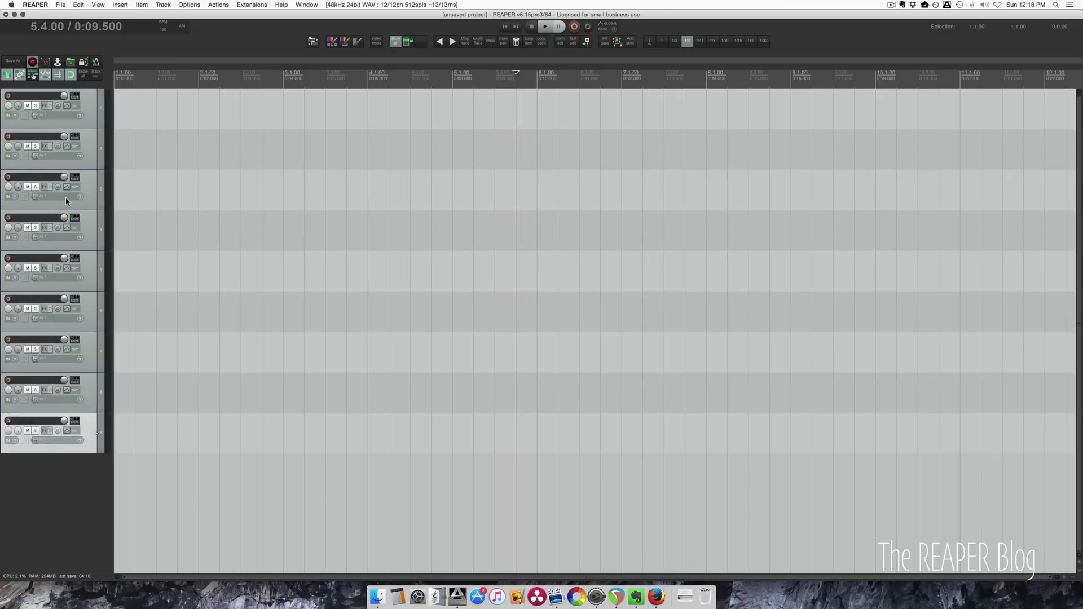
pyautogui.click(98, 5)
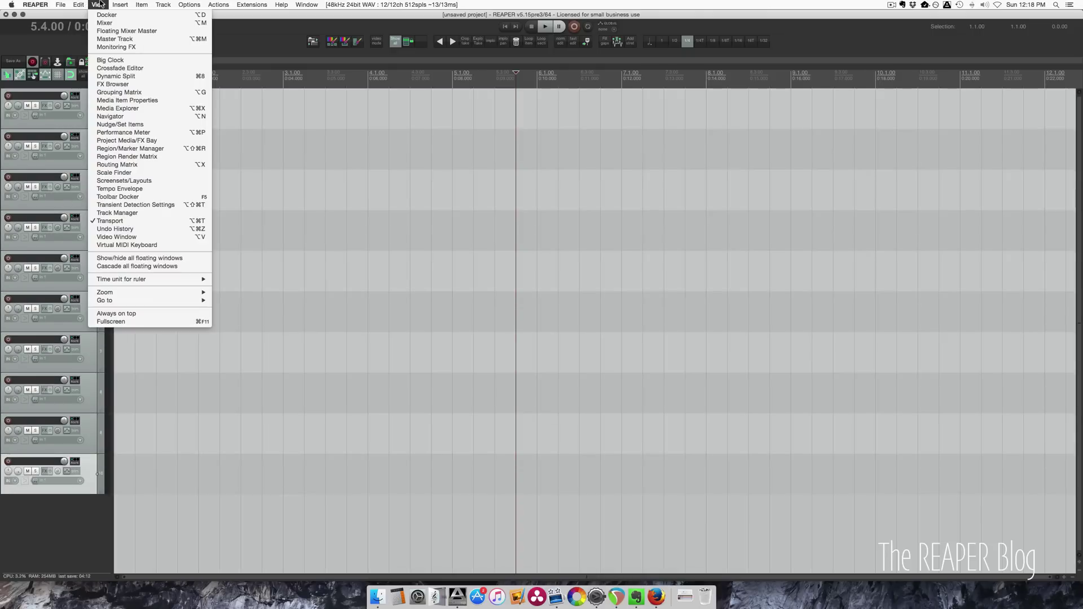
pyautogui.click(123, 165)
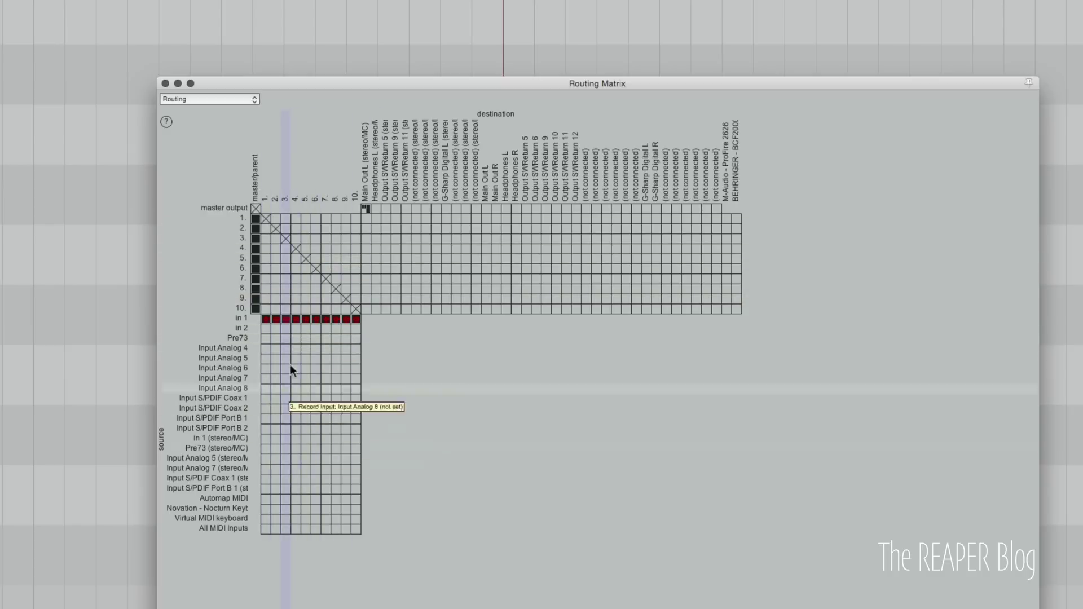
# - Assign tracks 2–10 to in 2, Pre73, Analog 4–8, then S/PDIF Coax 1–2
pyautogui.click(276, 329)
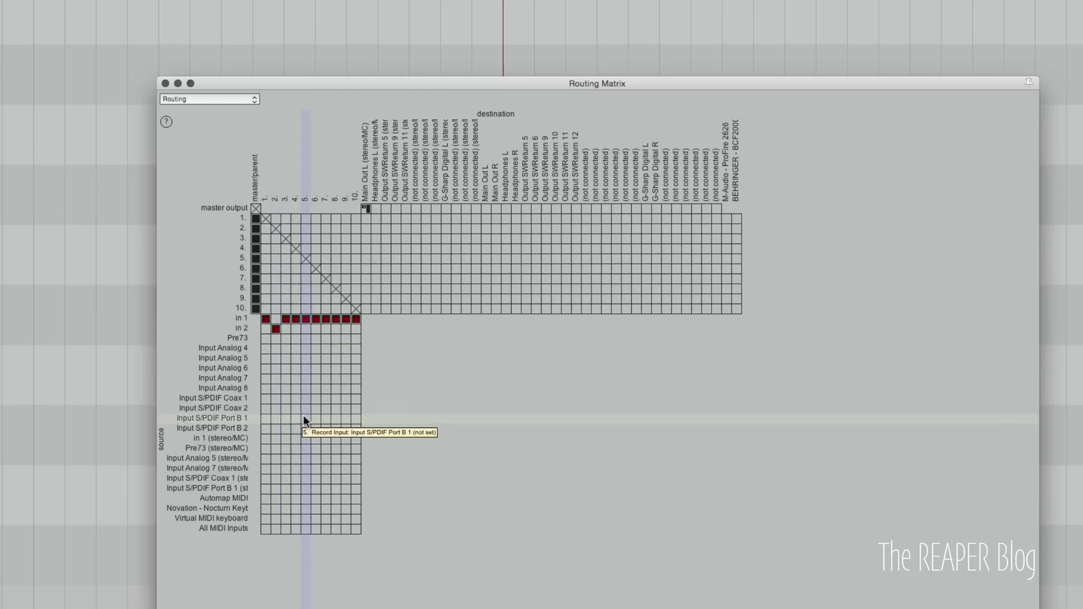
pyautogui.click(286, 339)
pyautogui.click(296, 359)
pyautogui.click(305, 369)
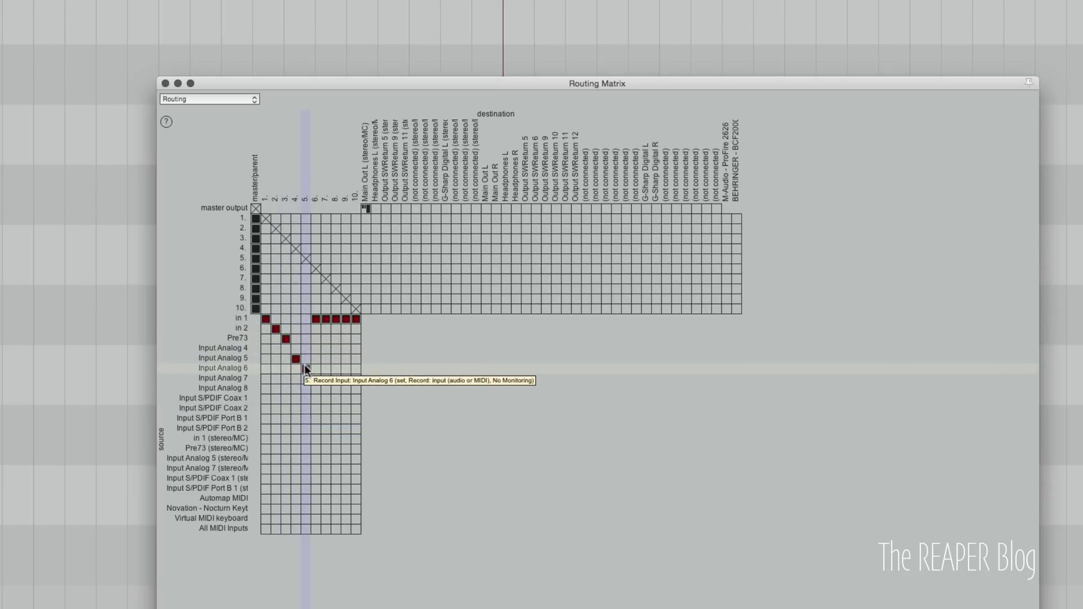
pyautogui.click(296, 349)
pyautogui.click(306, 359)
pyautogui.click(316, 369)
pyautogui.click(326, 379)
pyautogui.click(336, 379)
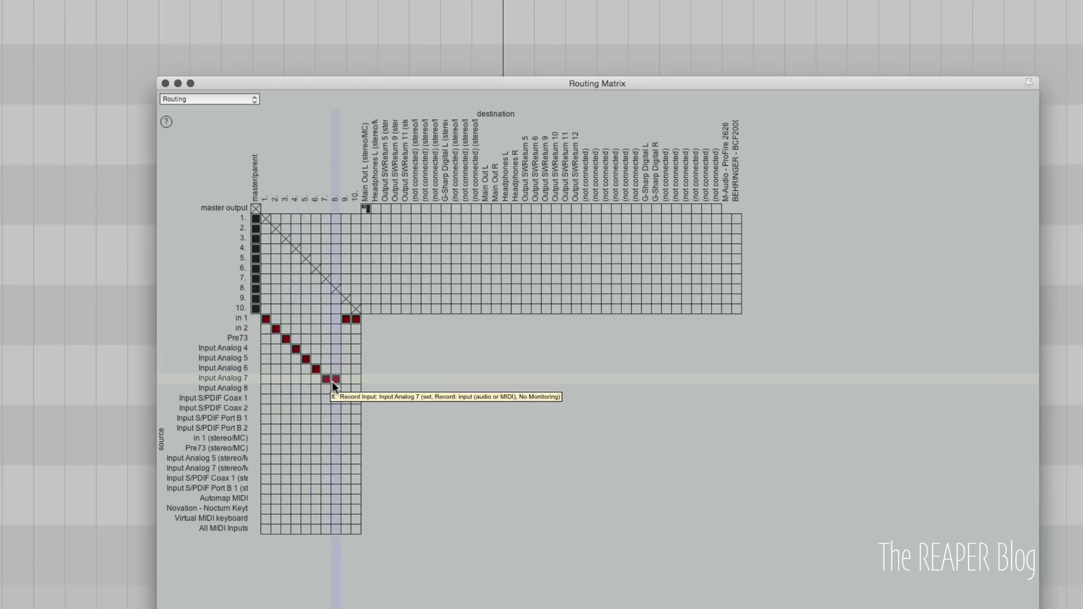
pyautogui.click(337, 389)
pyautogui.click(346, 399)
pyautogui.click(355, 407)
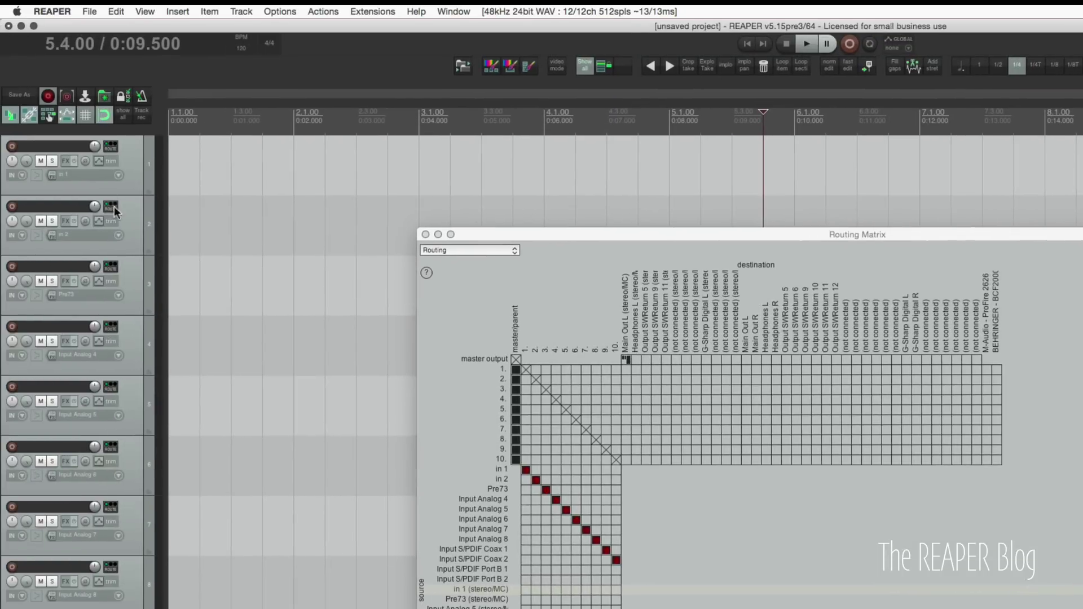
# - Verify the record inputs of tracks 1 and 3
pyautogui.click(118, 175)
pyautogui.moveTo(185, 184)
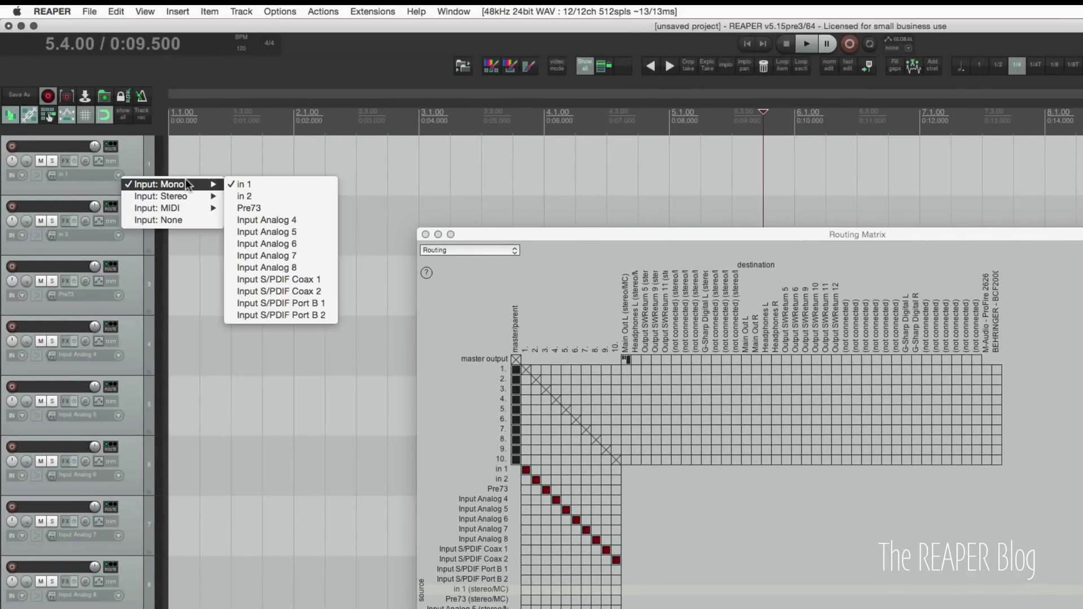
pyautogui.click(121, 299)
pyautogui.click(121, 300)
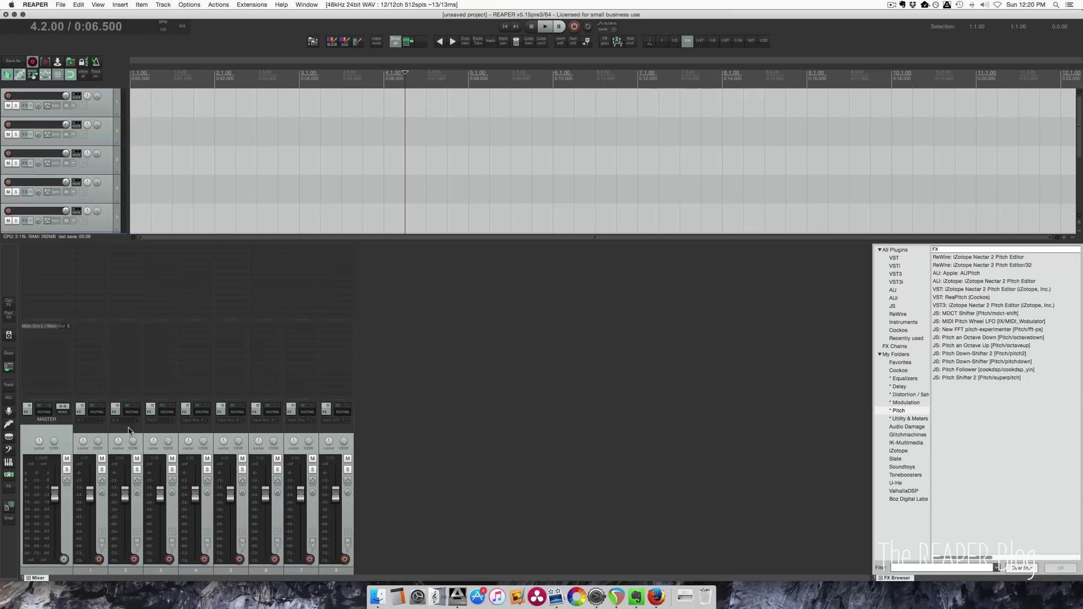
# - Set up the cue buss 'headphones' with Headphones L / Headphones R output and Pre-Fader (Post-FX) receives
pyautogui.scroll(-3, 91, 441)
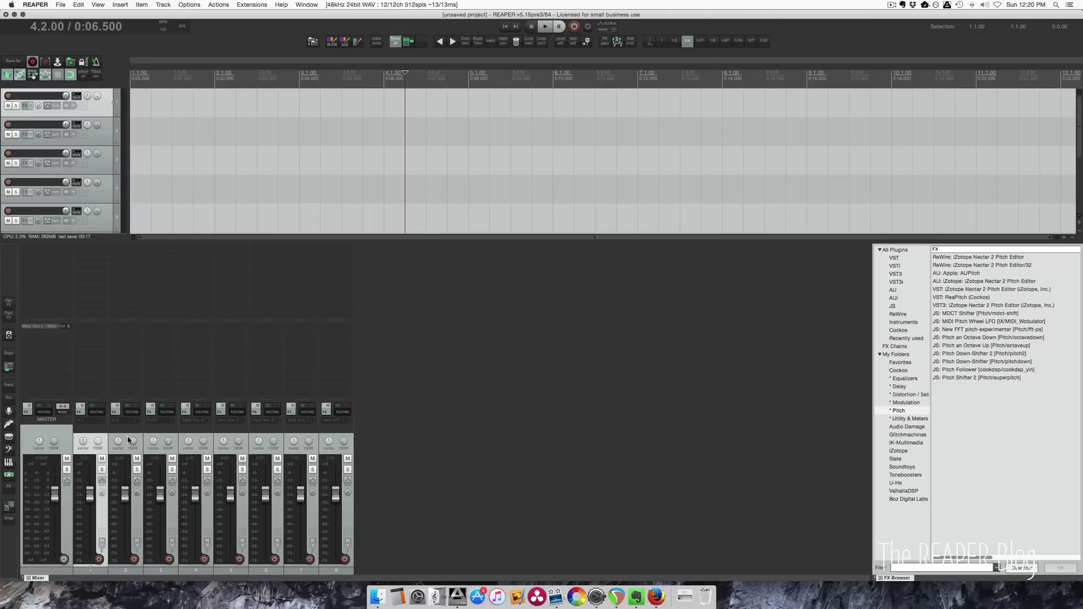
pyautogui.click(246, 4)
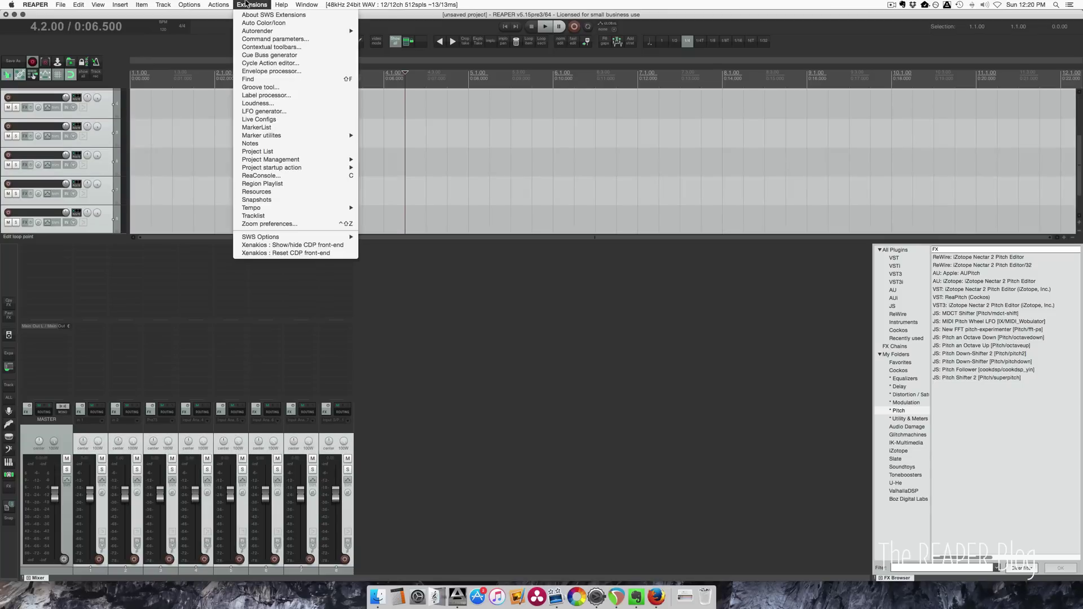
pyautogui.click(268, 56)
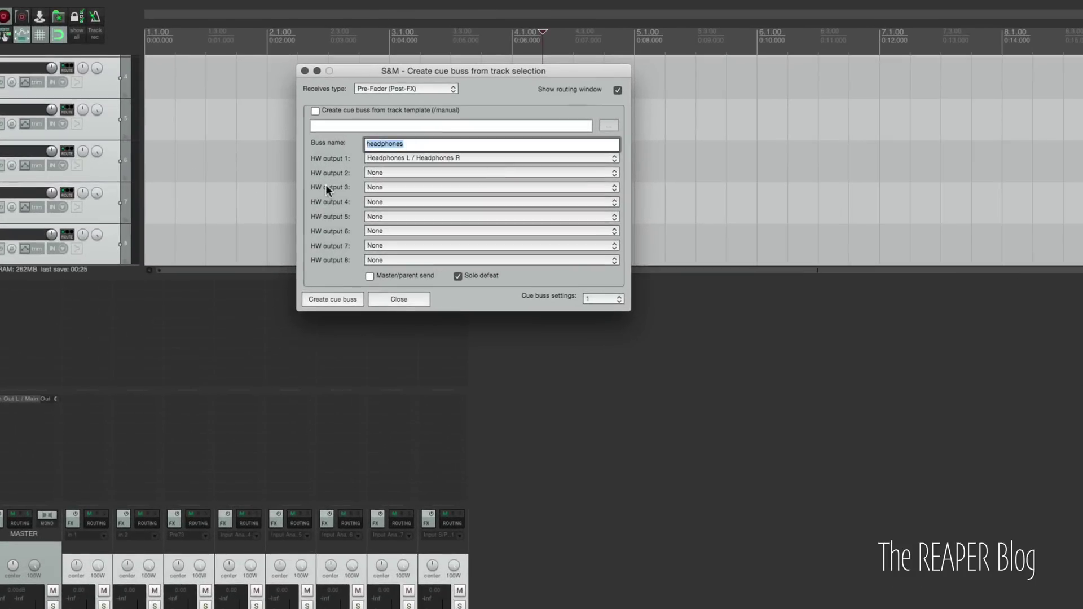
pyautogui.click(384, 159)
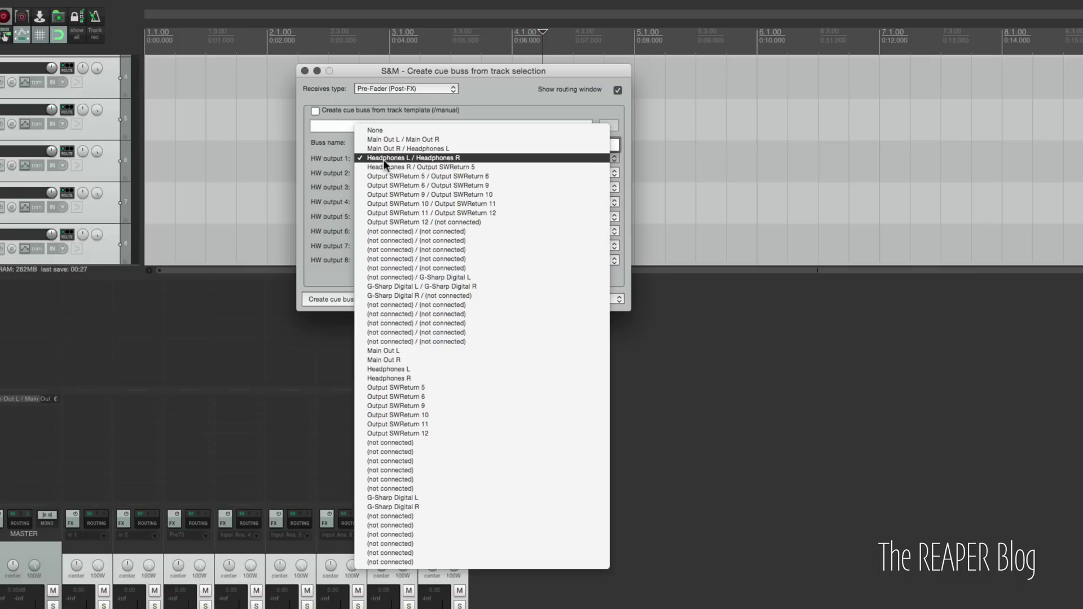
pyautogui.click(402, 159)
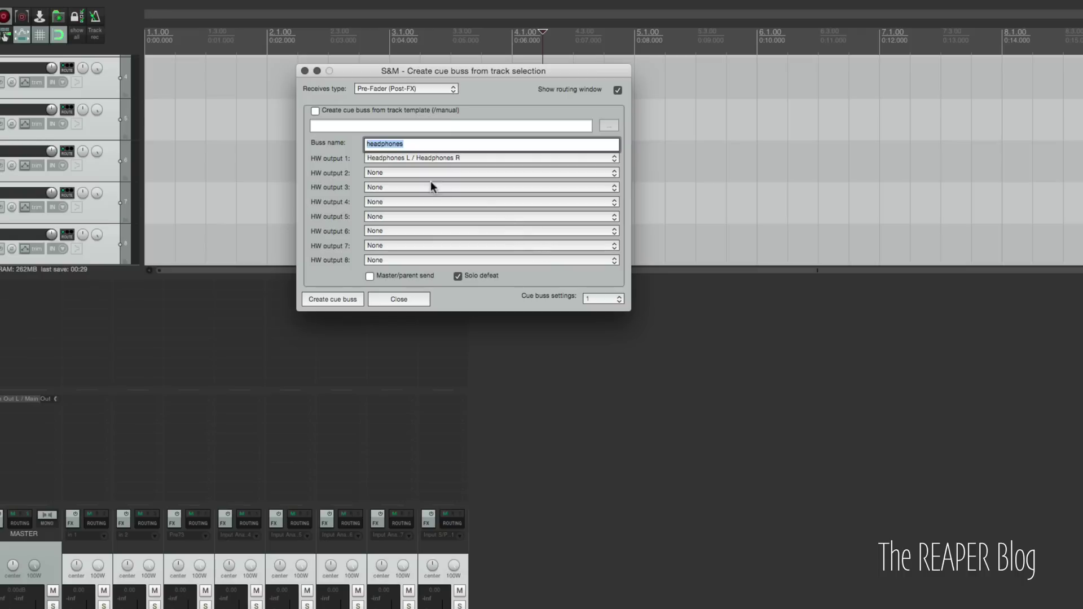
pyautogui.click(368, 89)
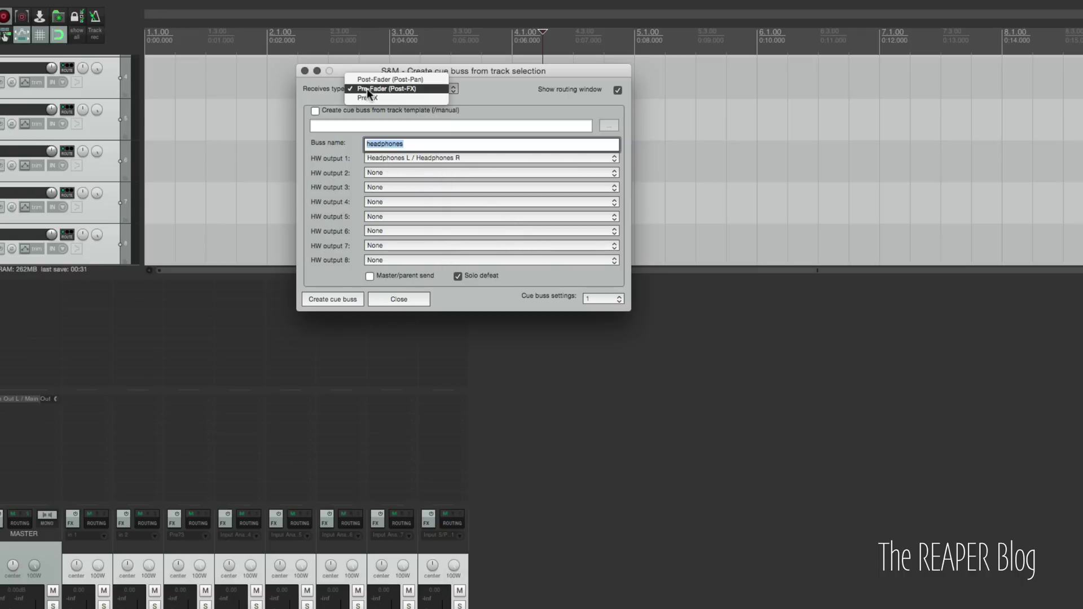
pyautogui.click(357, 89)
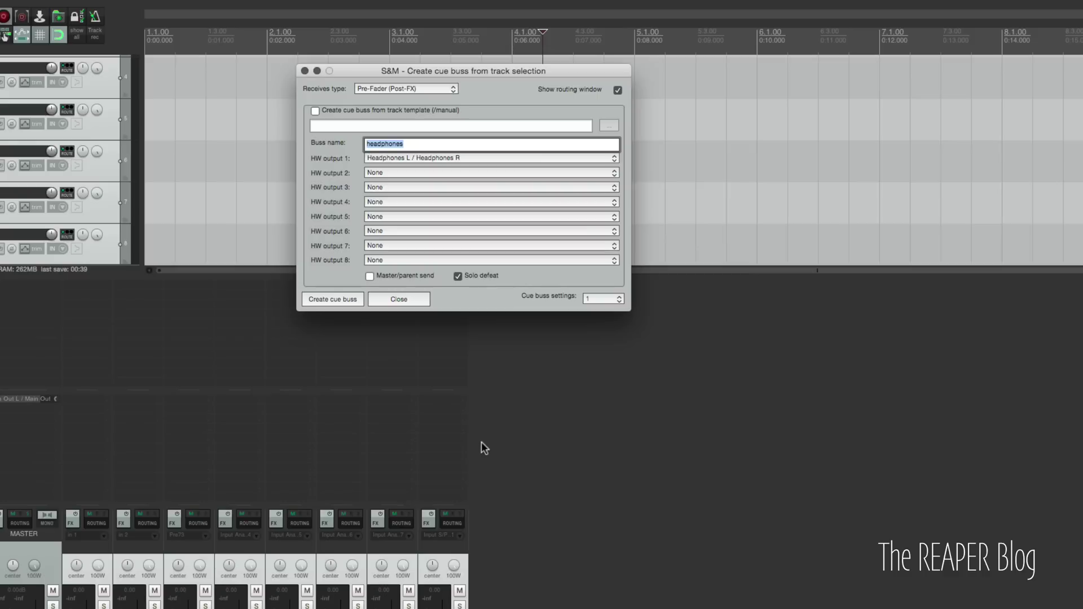
# - Create the headphones cue buss as track 9 and lower its fader to about -33 dB
pyautogui.click(336, 299)
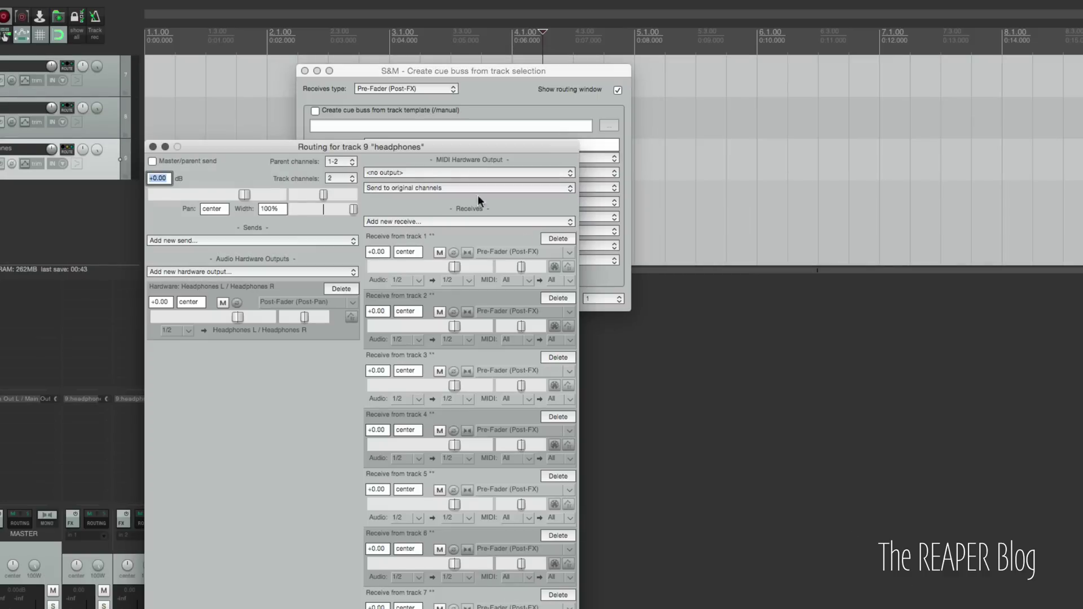
pyautogui.moveTo(419, 150); pyautogui.dragTo(1001, 134)
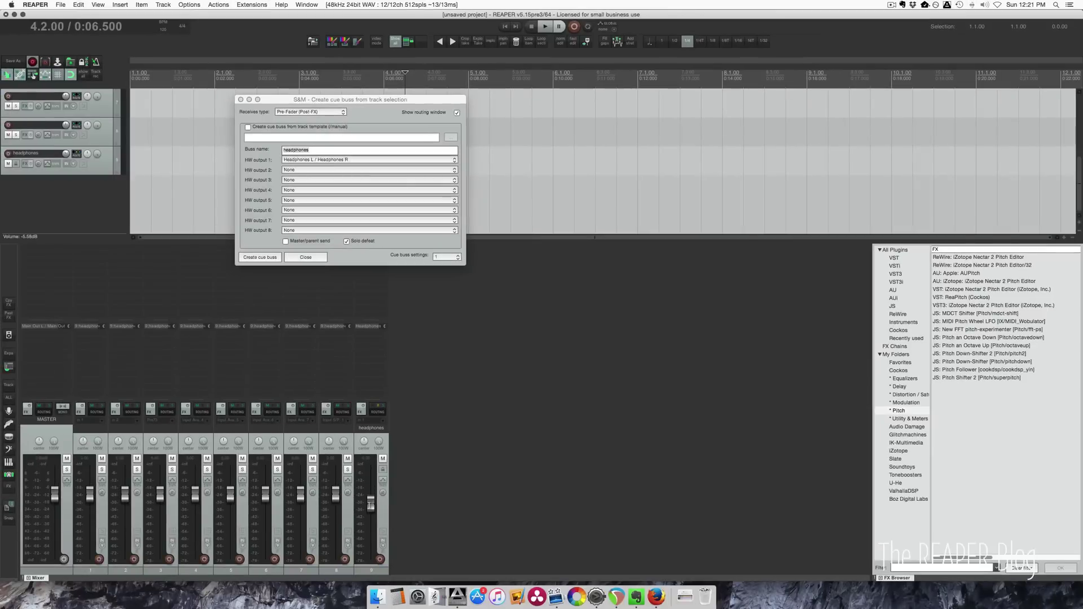
pyautogui.moveTo(371, 504); pyautogui.dragTo(371, 515)
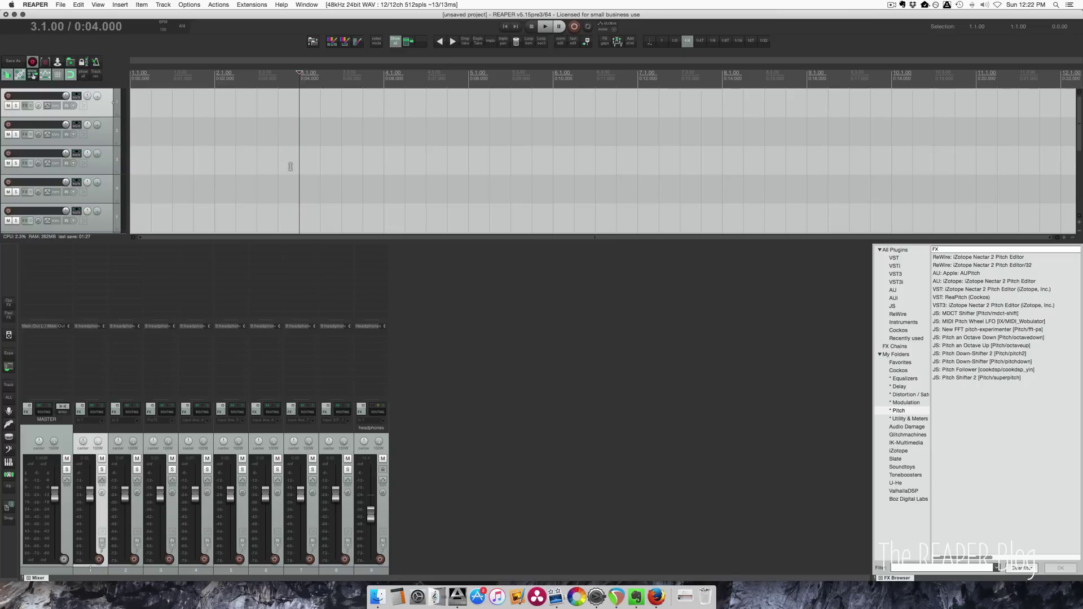
# - Enable the SWS option for a red ruler while recording
pyautogui.click(251, 5)
pyautogui.moveTo(304, 237)
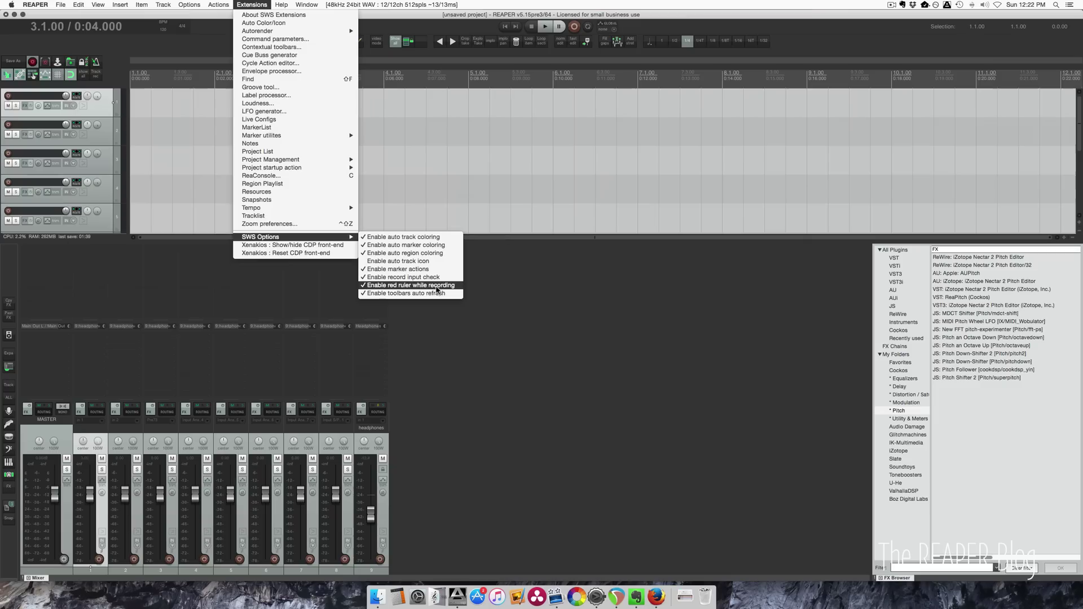
pyautogui.click(435, 285)
# - Make a brief test recording from 3.2.00, continuing past the no-armed-tracks warning, then stop
pyautogui.click(312, 150)
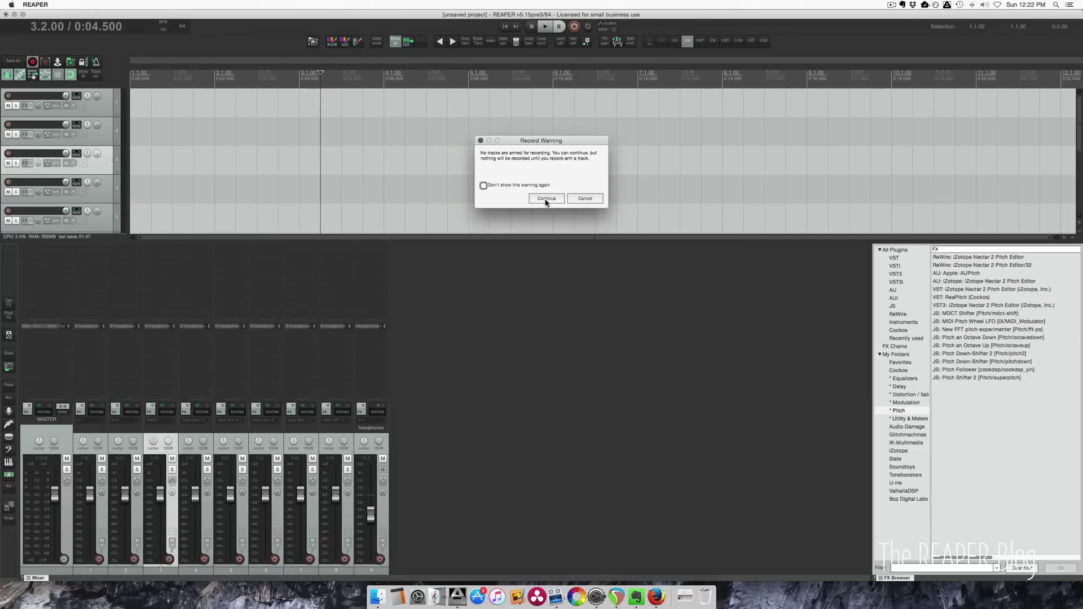
pyautogui.click(545, 201)
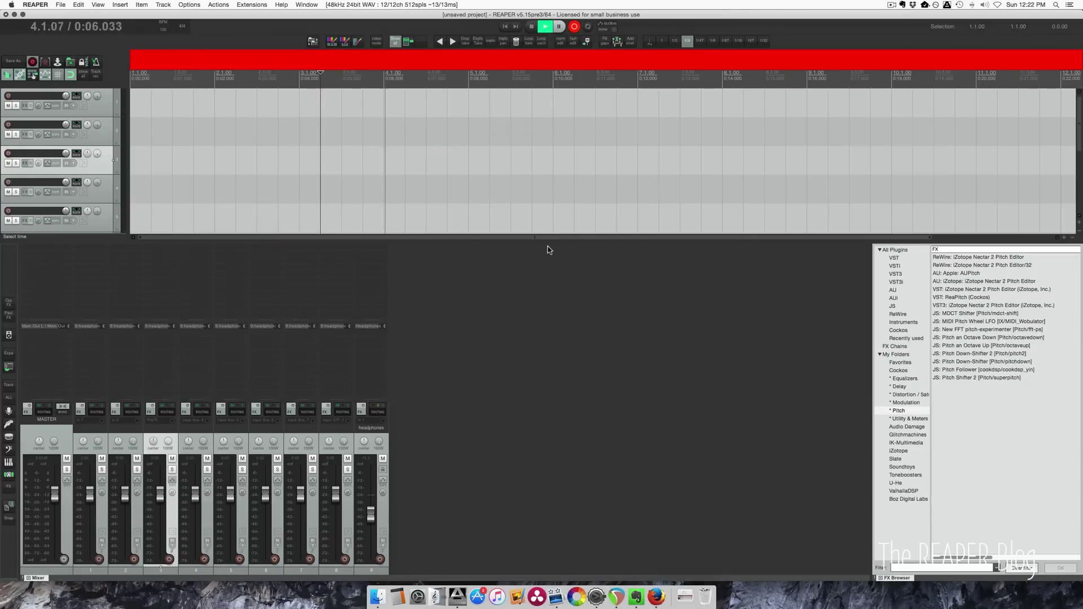
pyautogui.press('space')
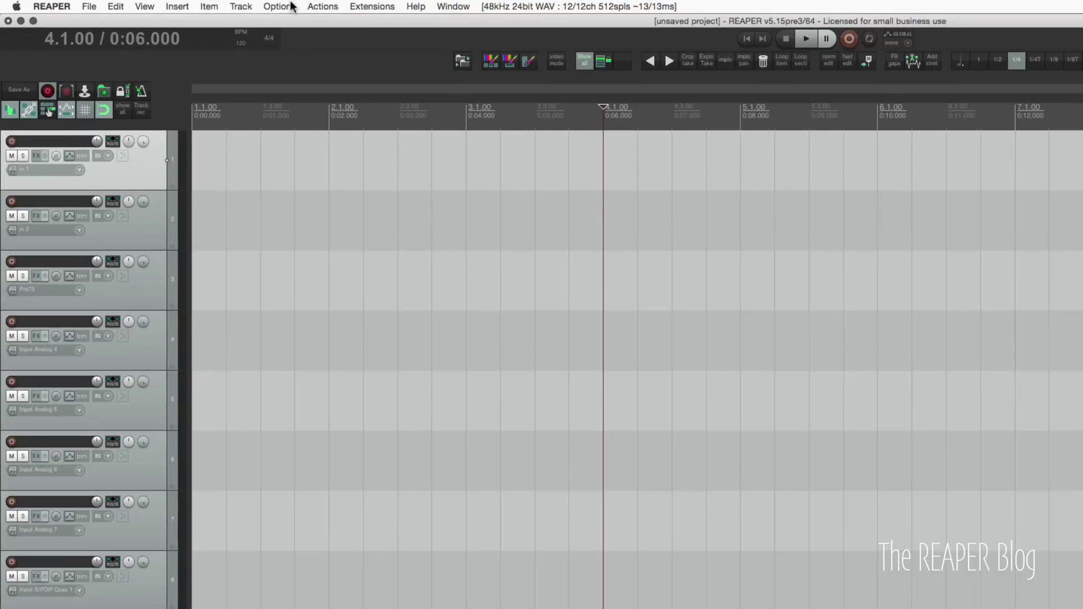
pyautogui.click(192, 4)
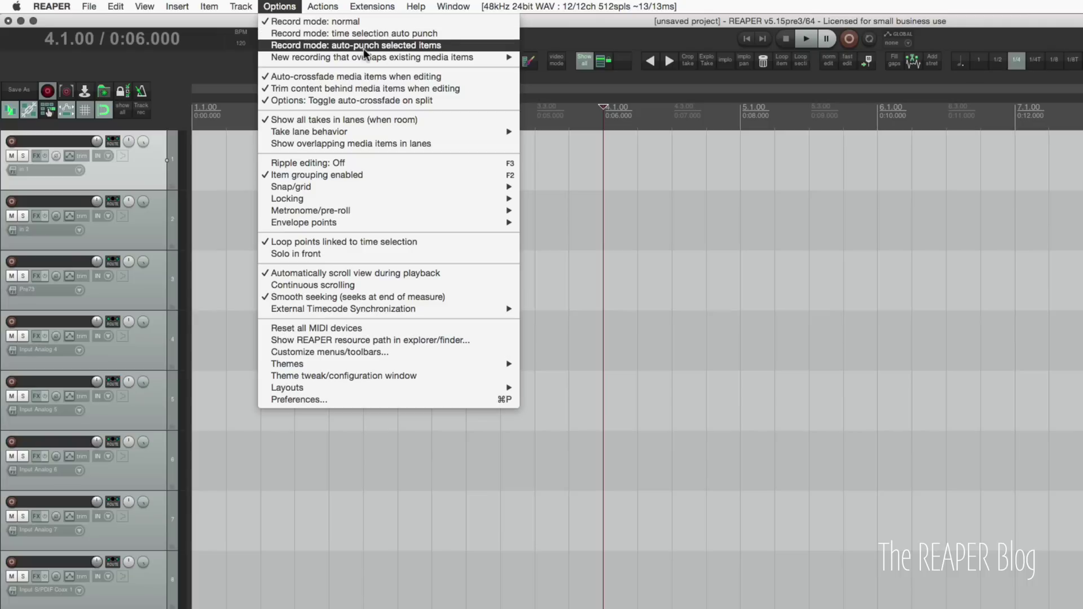
pyautogui.click(560, 268)
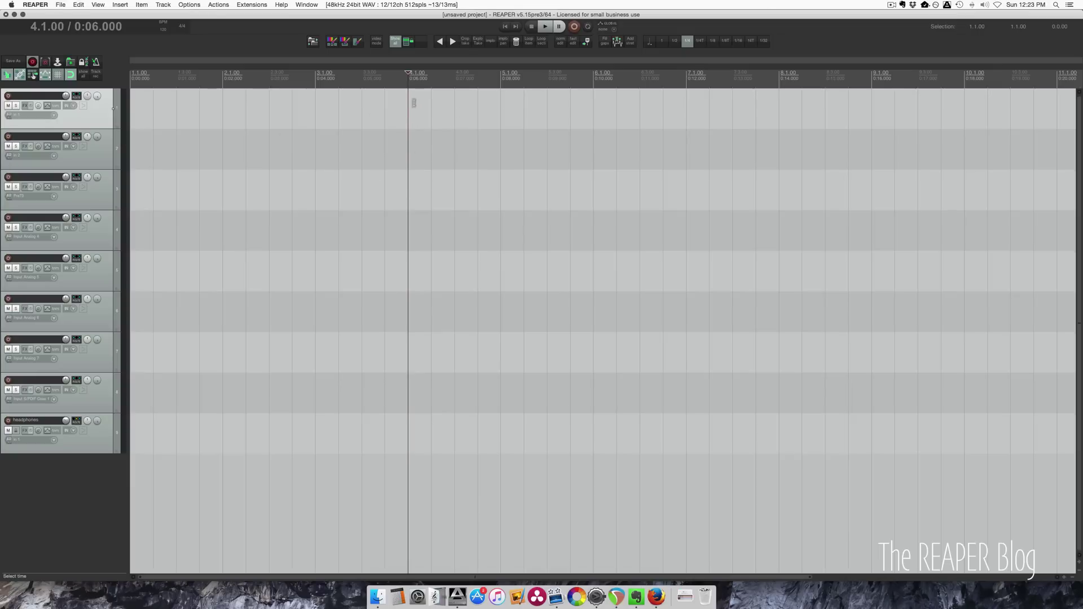
# - Select 4.1.00–7.1.00, set record mode to time selection auto punch, and start from 2.1.00
pyautogui.moveTo(414, 103); pyautogui.dragTo(685, 104)
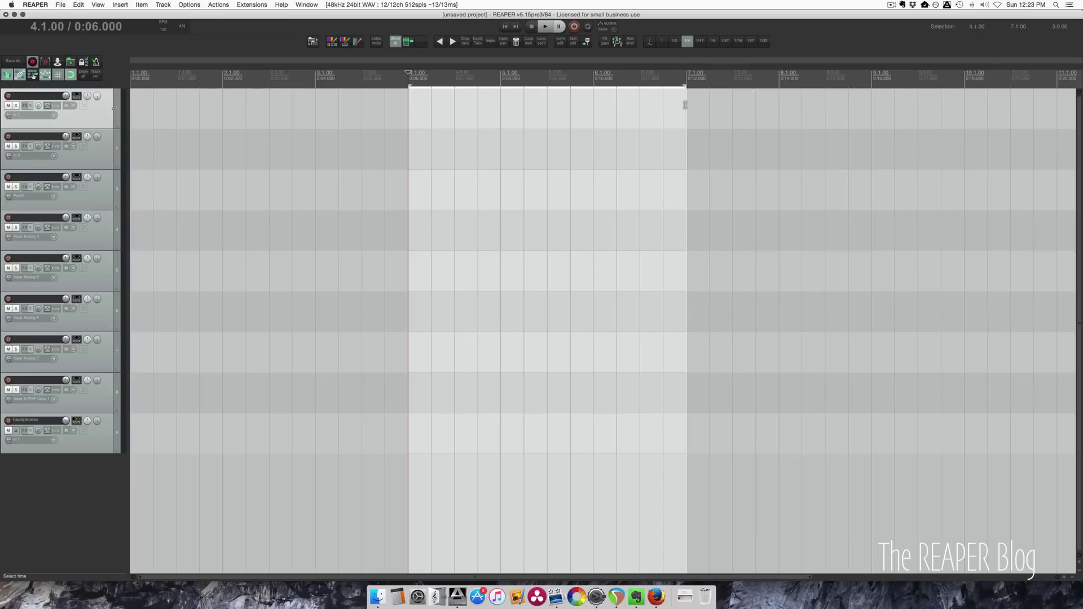
pyautogui.rightClick(575, 26)
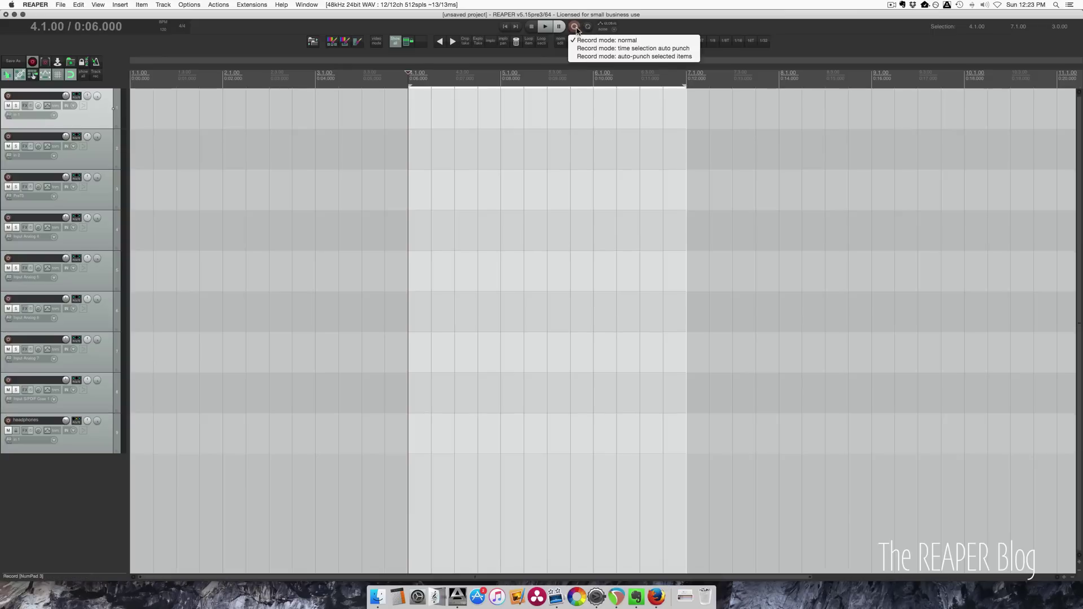
pyautogui.click(653, 49)
pyautogui.click(223, 148)
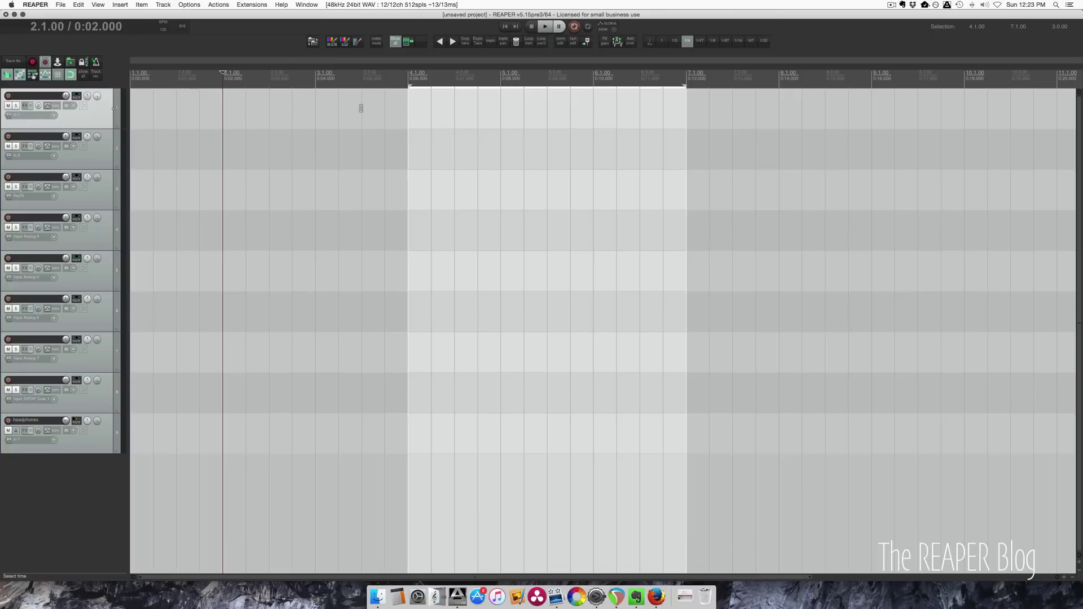
# - Move the start position to 2.3.00 and switch recording back to normal mode
pyautogui.click(265, 124)
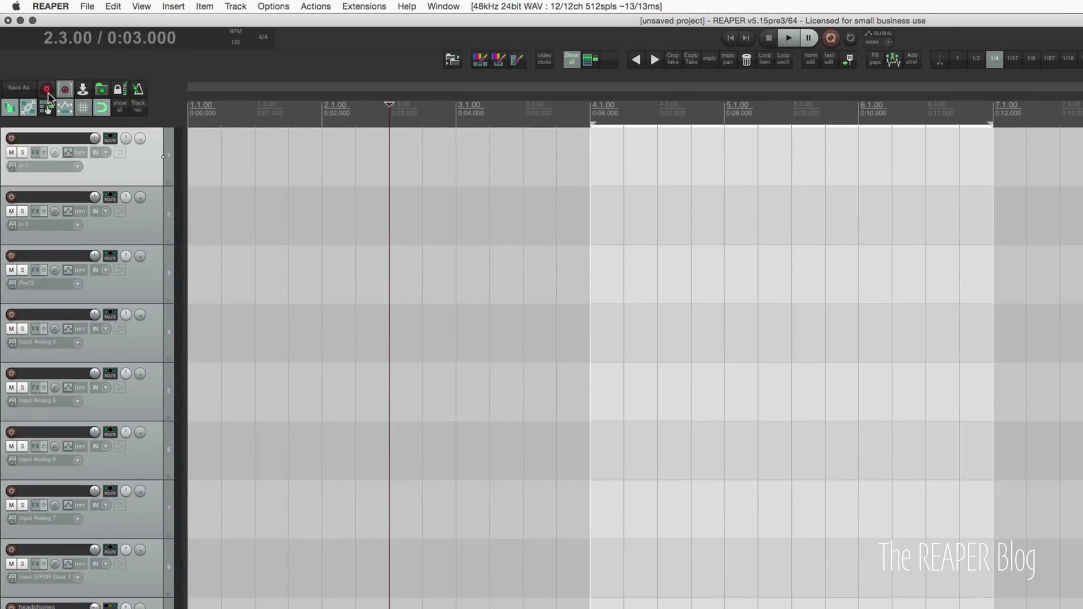
pyautogui.click(46, 90)
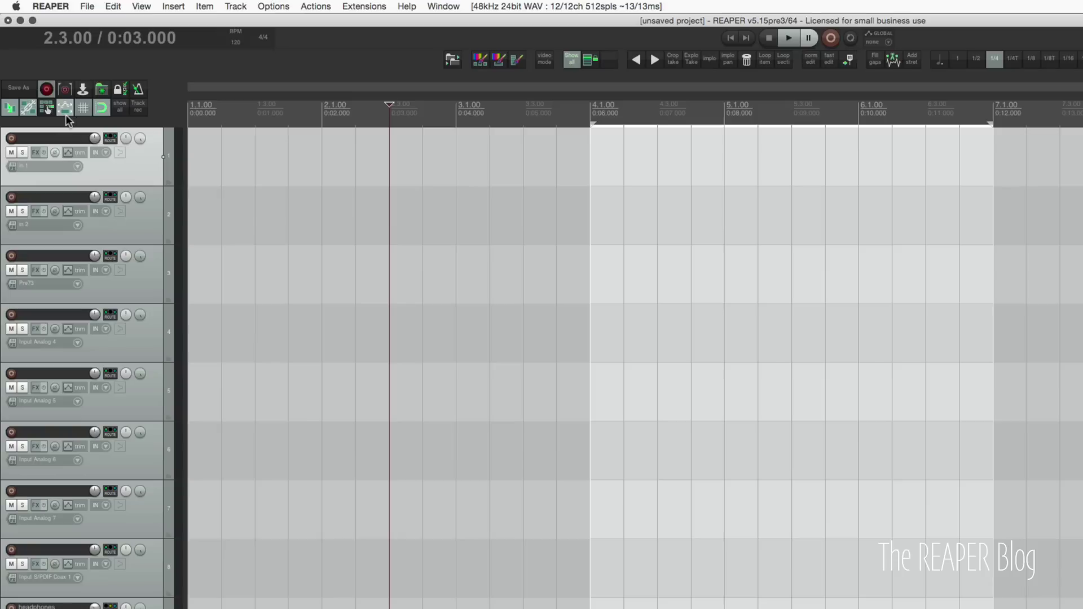